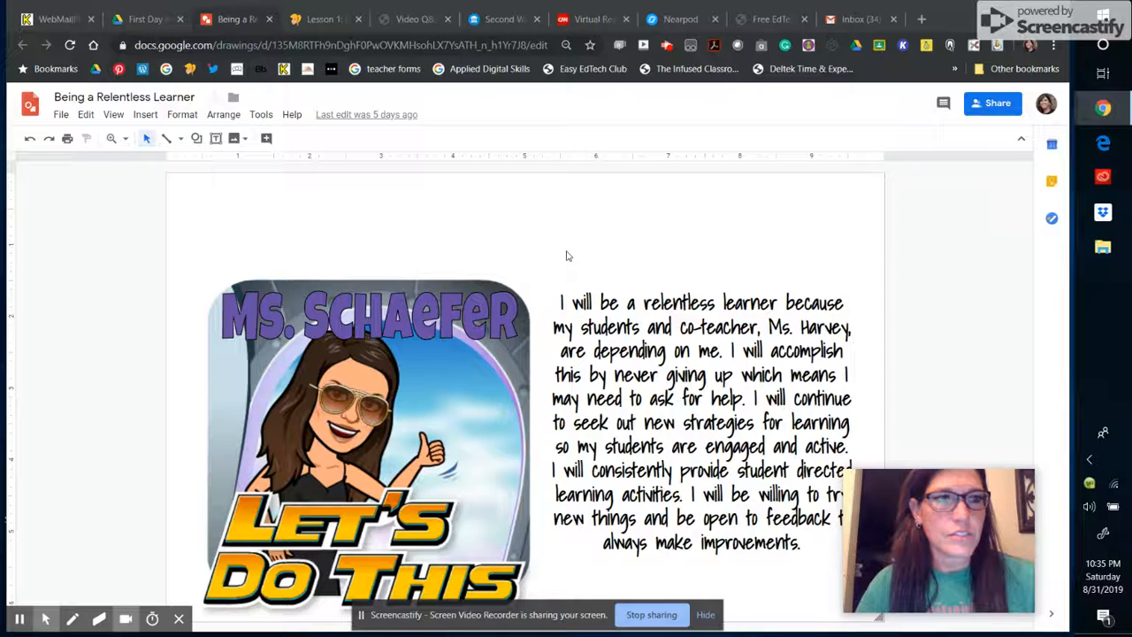
Step: Switch to the First Day Ideas folder's browser tab in Google Drive
{"action": "left_click", "coordinate": [142, 18]}
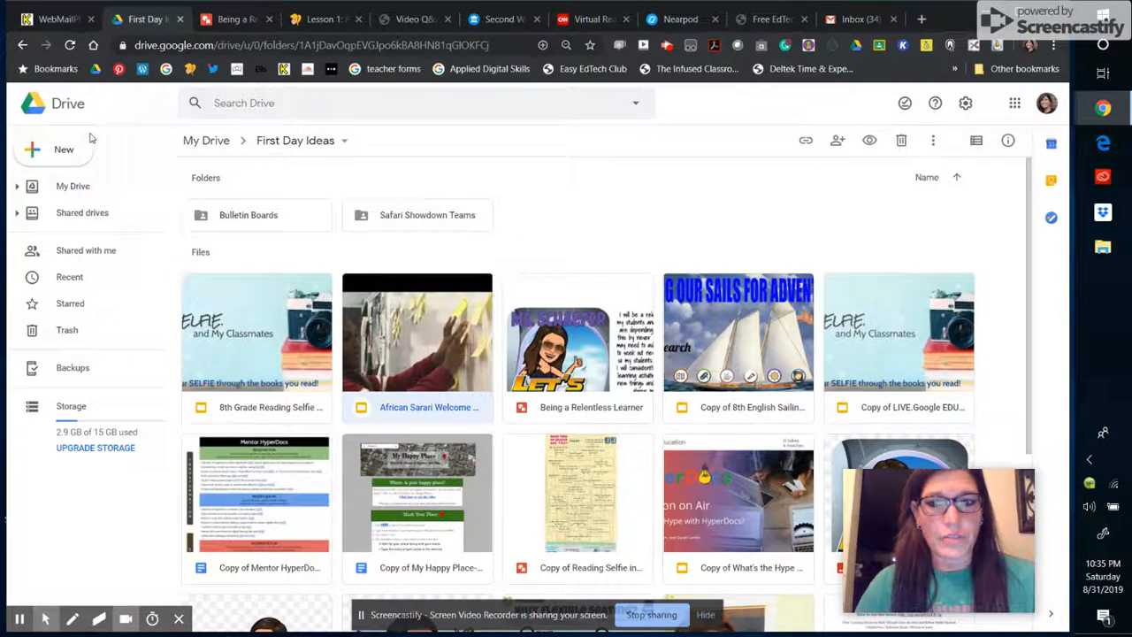
Step: Create a new Google Drawings file via New > More in the First Day Ideas folder
{"action": "left_click", "coordinate": [44, 163]}
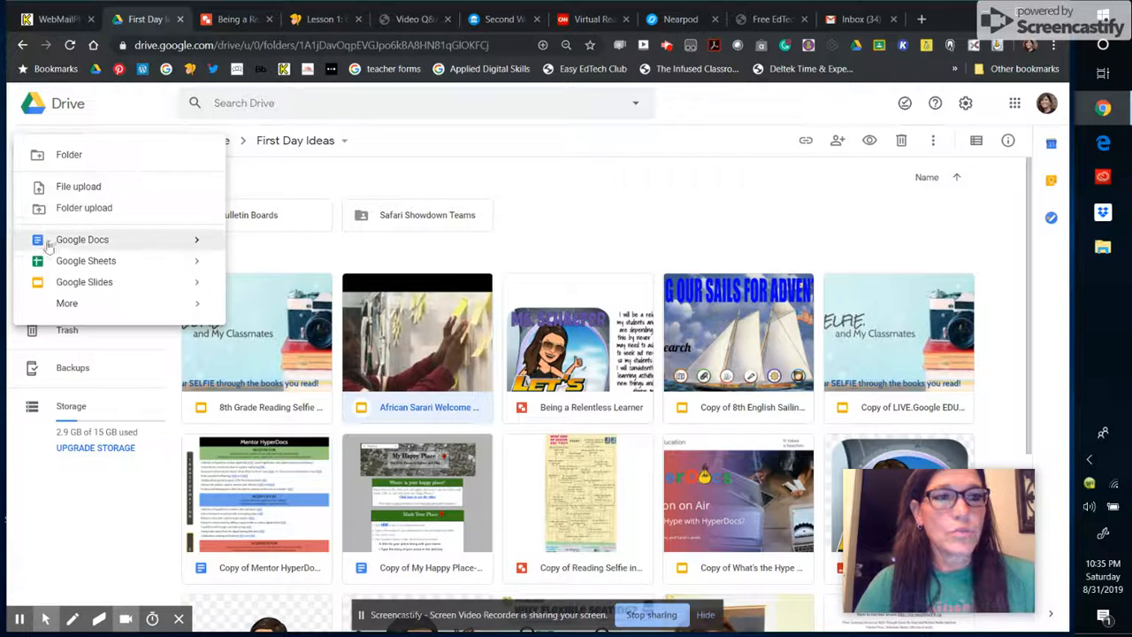
{"action": "mouse_move", "coordinate": [76, 307]}
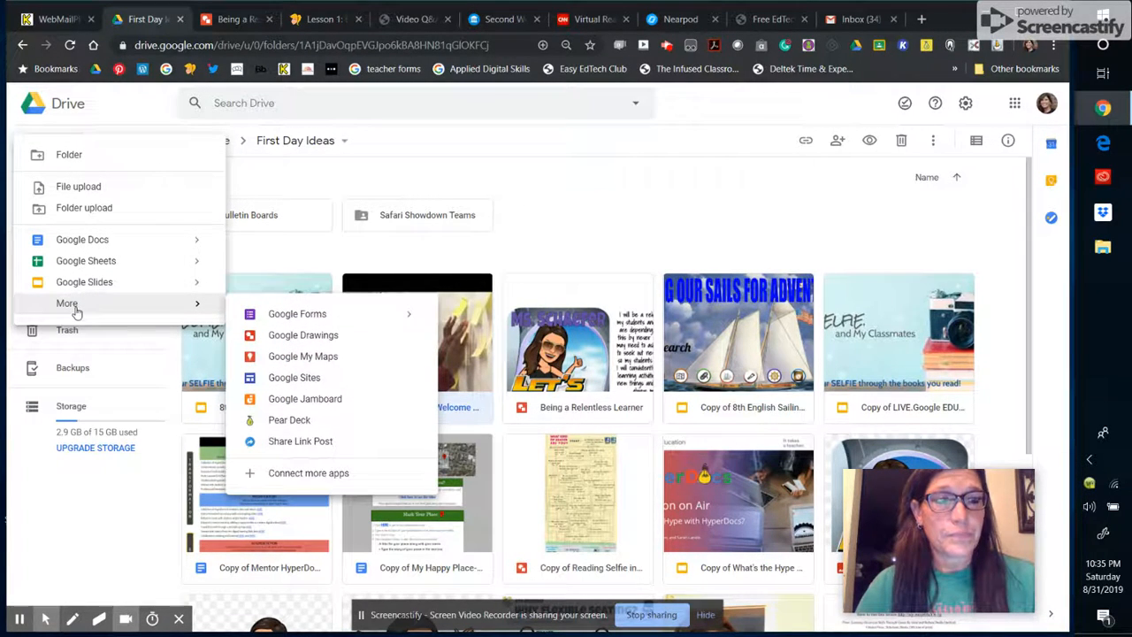
{"action": "left_click", "coordinate": [286, 340]}
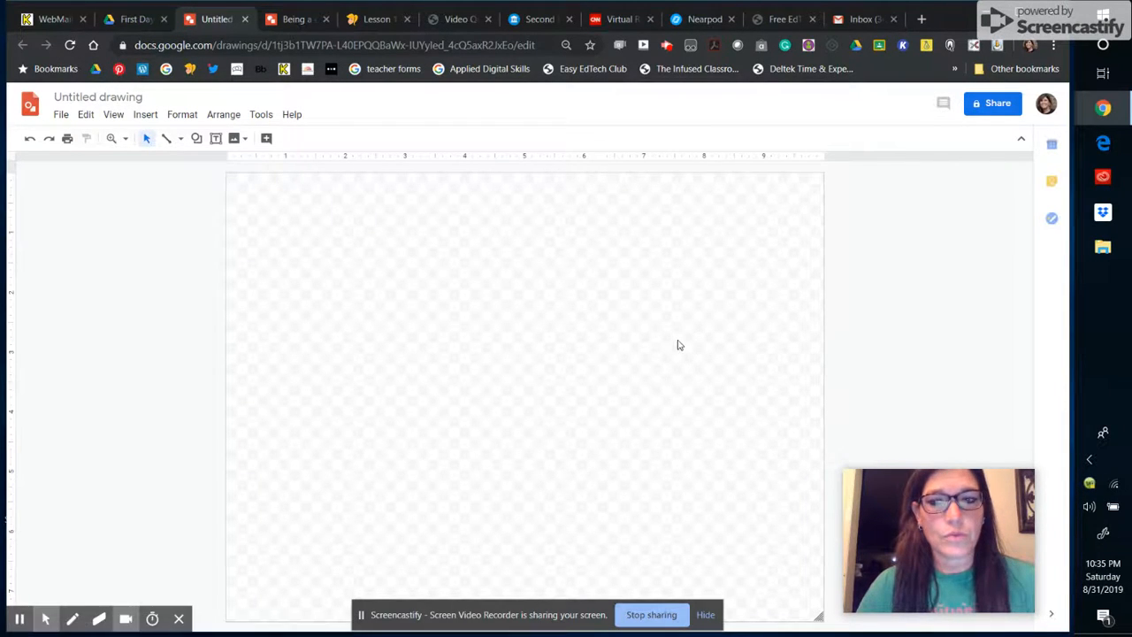
Step: Title the new drawing 'Being a Relentless Learner'
{"action": "left_click", "coordinate": [138, 96]}
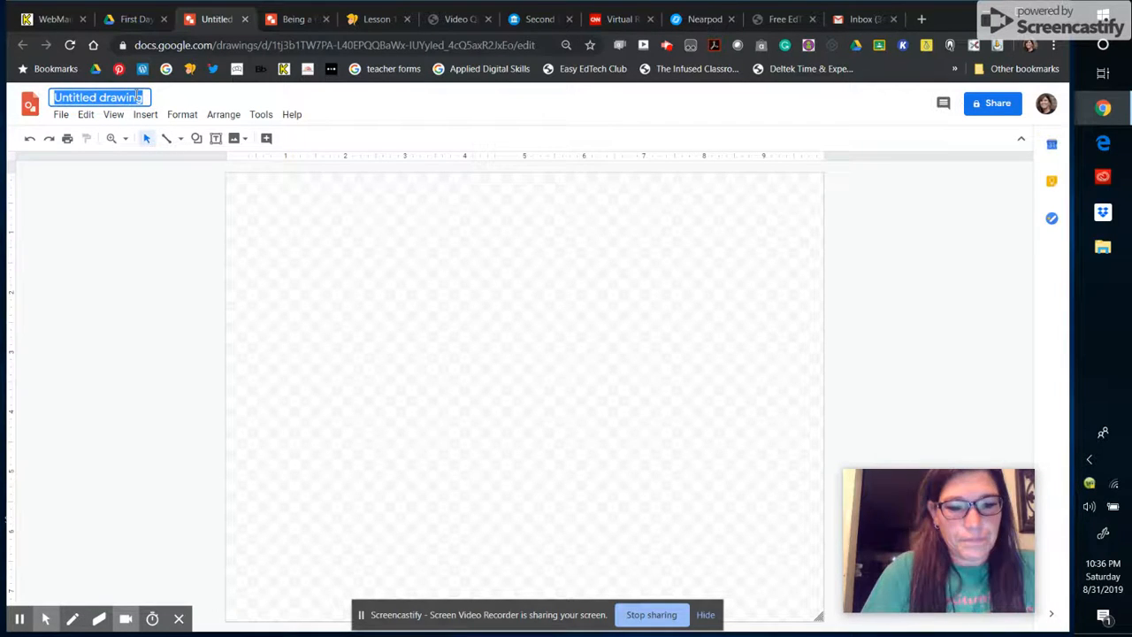
{"action": "type", "text": "Being a Relentless Learner"}
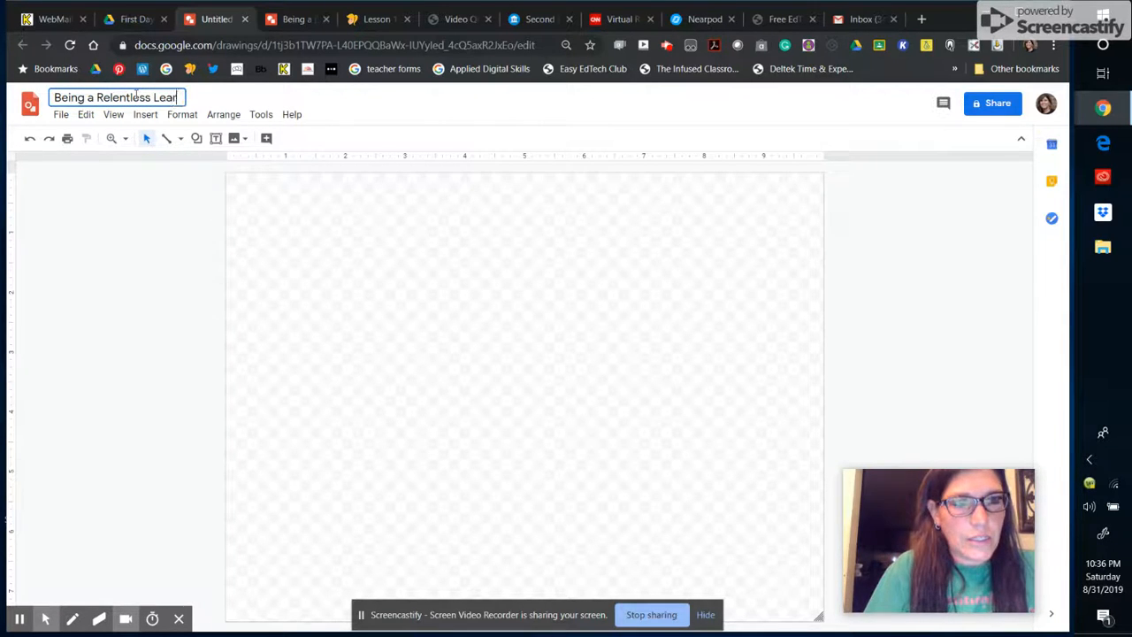
{"action": "left_click", "coordinate": [60, 115]}
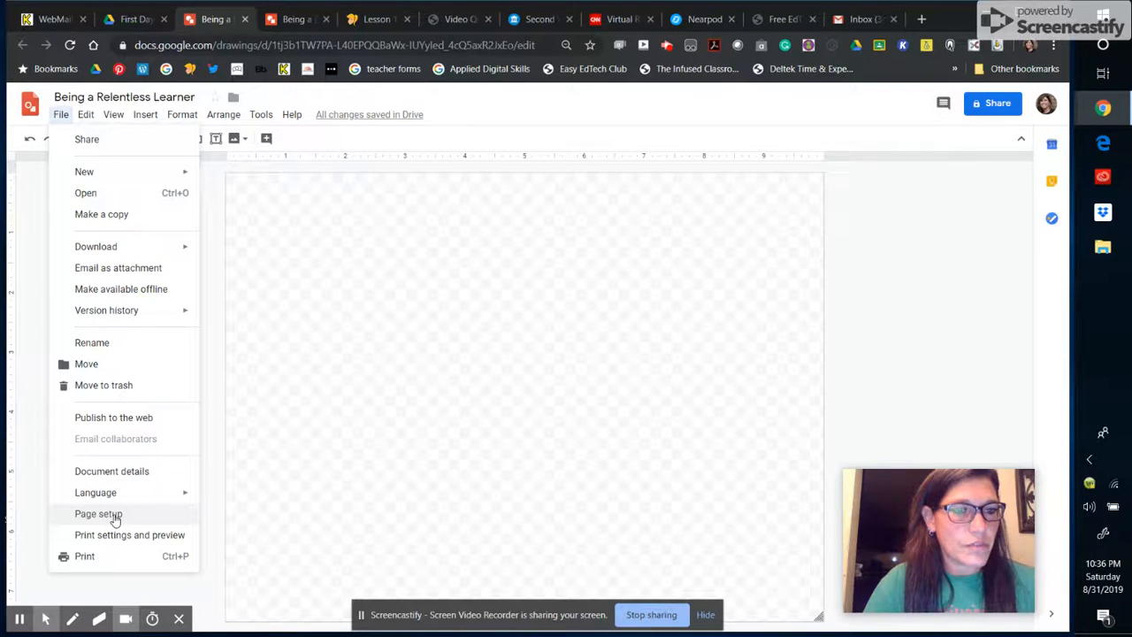
Step: Set the page setup to Widescreen 16:10 and apply it
{"action": "left_click", "coordinate": [115, 518]}
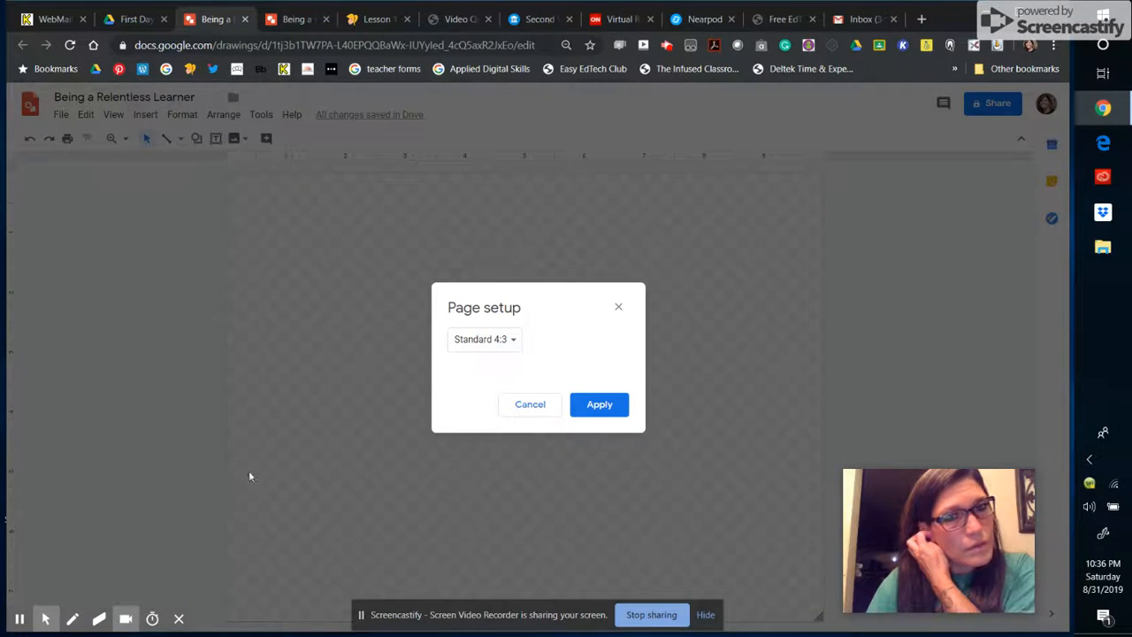
{"action": "left_click", "coordinate": [519, 347]}
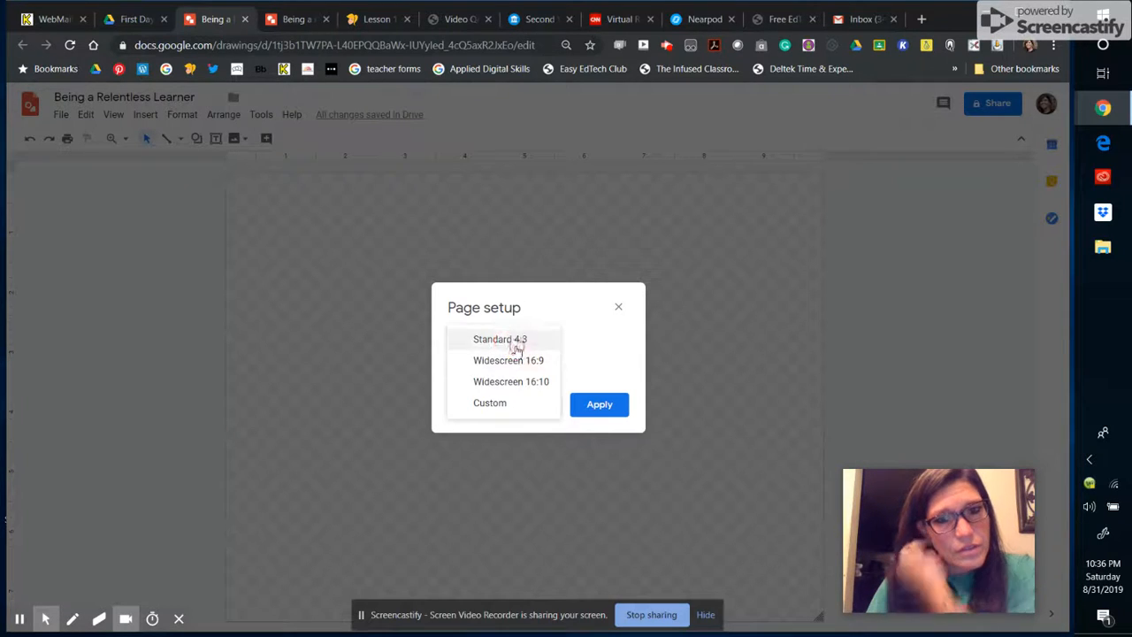
{"action": "left_click", "coordinate": [512, 382]}
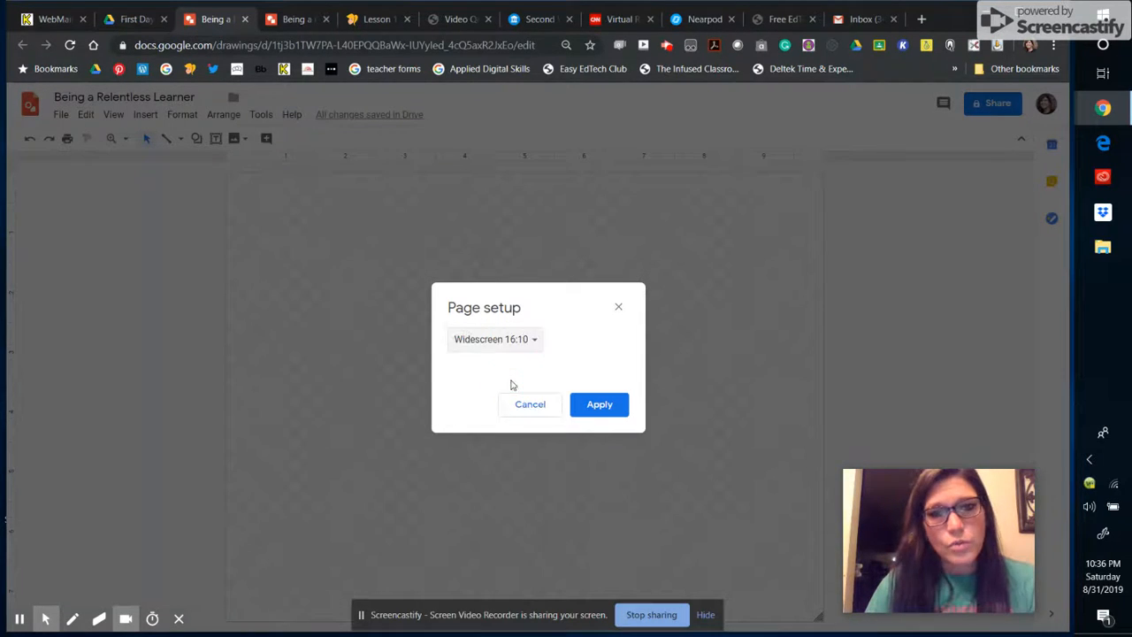
{"action": "left_click", "coordinate": [600, 407]}
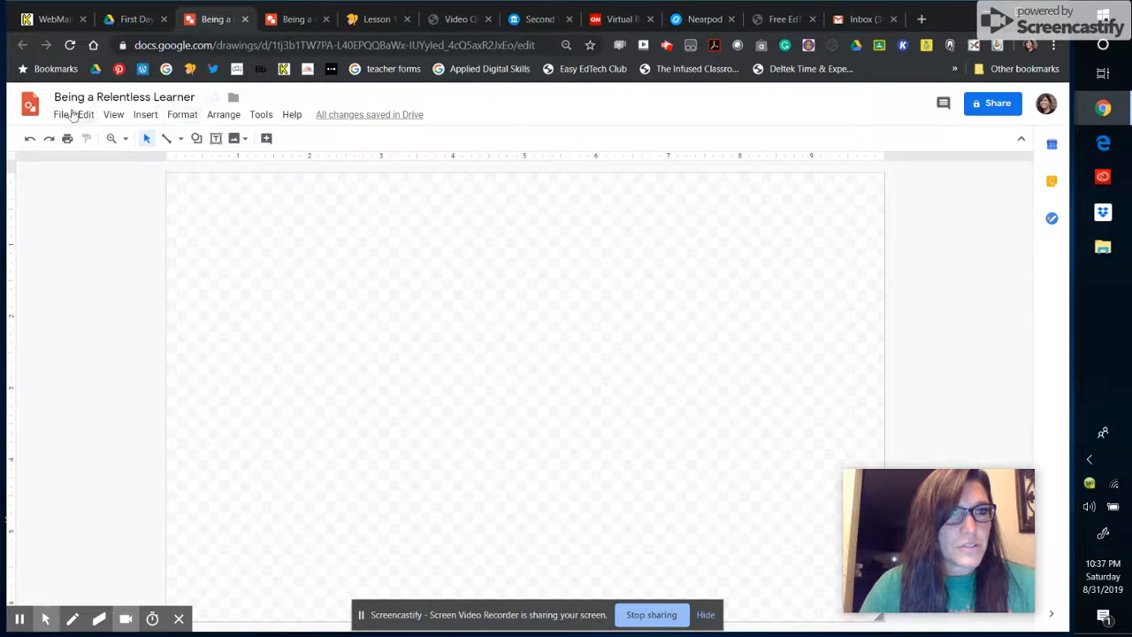
{"action": "left_click", "coordinate": [147, 116]}
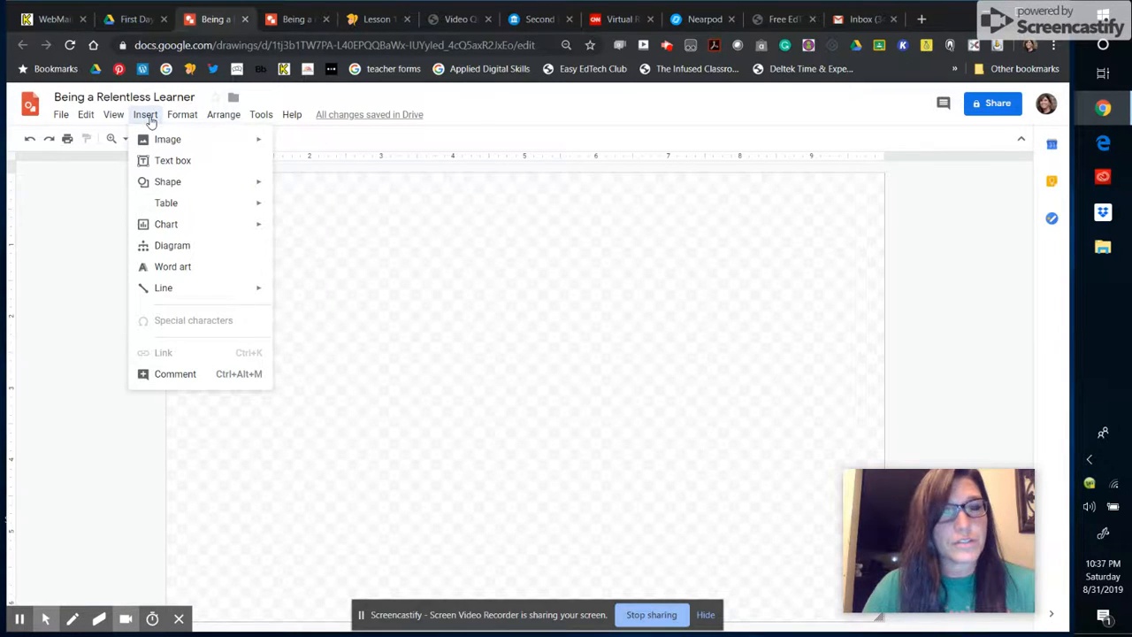
Step: Insert the 'Let's Do This' Bitmoji image from Drive and move it slightly lower
{"action": "mouse_move", "coordinate": [167, 143]}
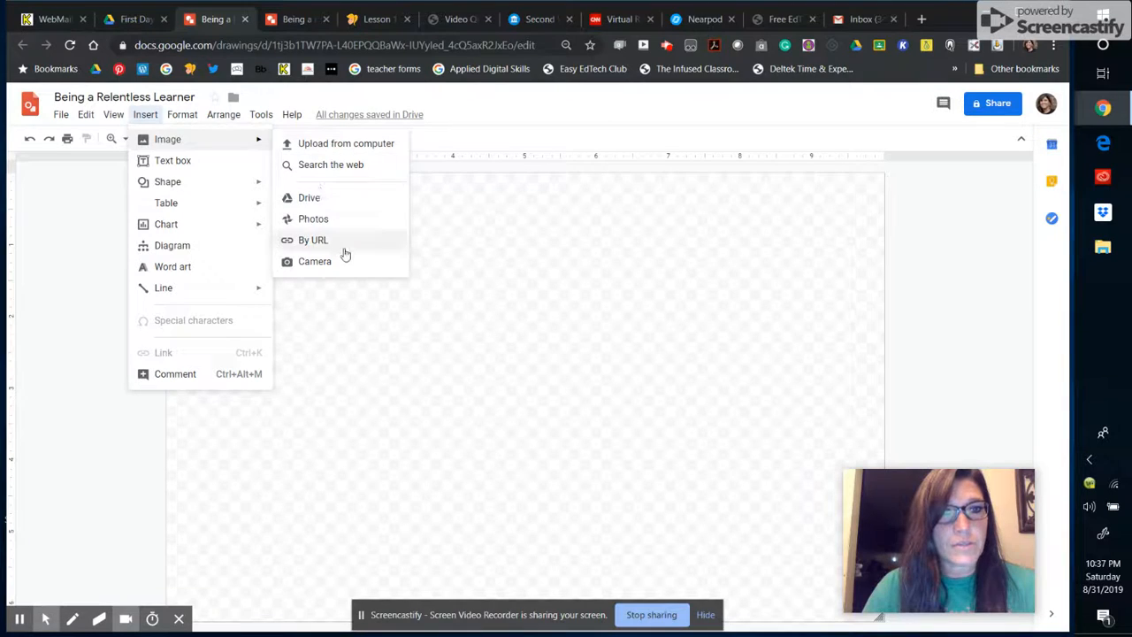
{"action": "left_click", "coordinate": [314, 199]}
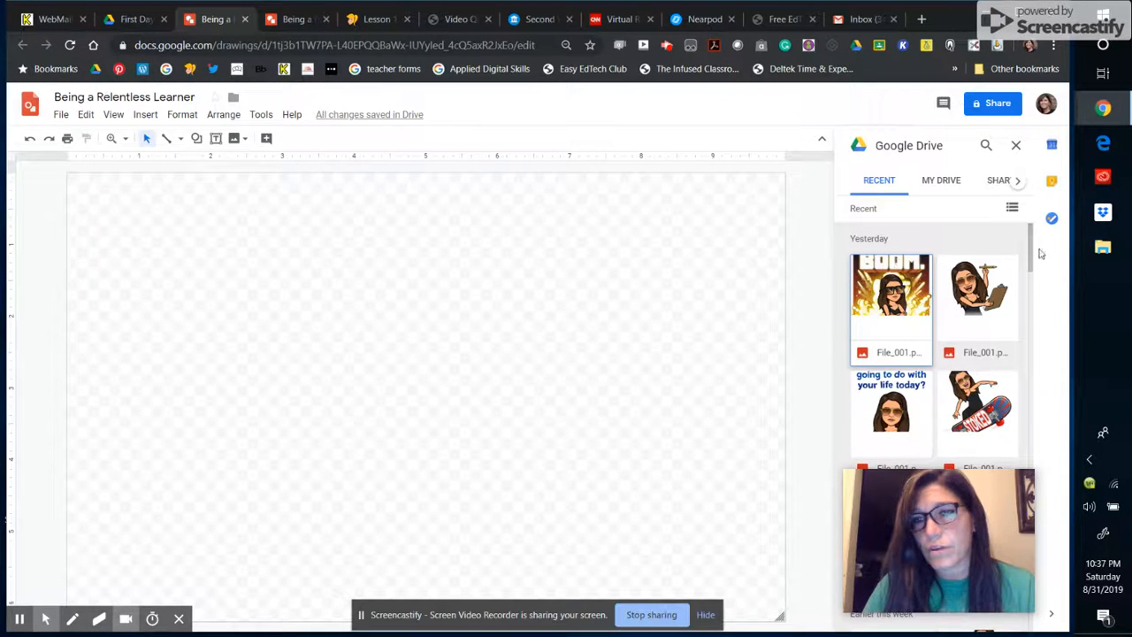
{"action": "left_click_drag", "start_coordinate": [1031, 247], "coordinate": [1096, 367]}
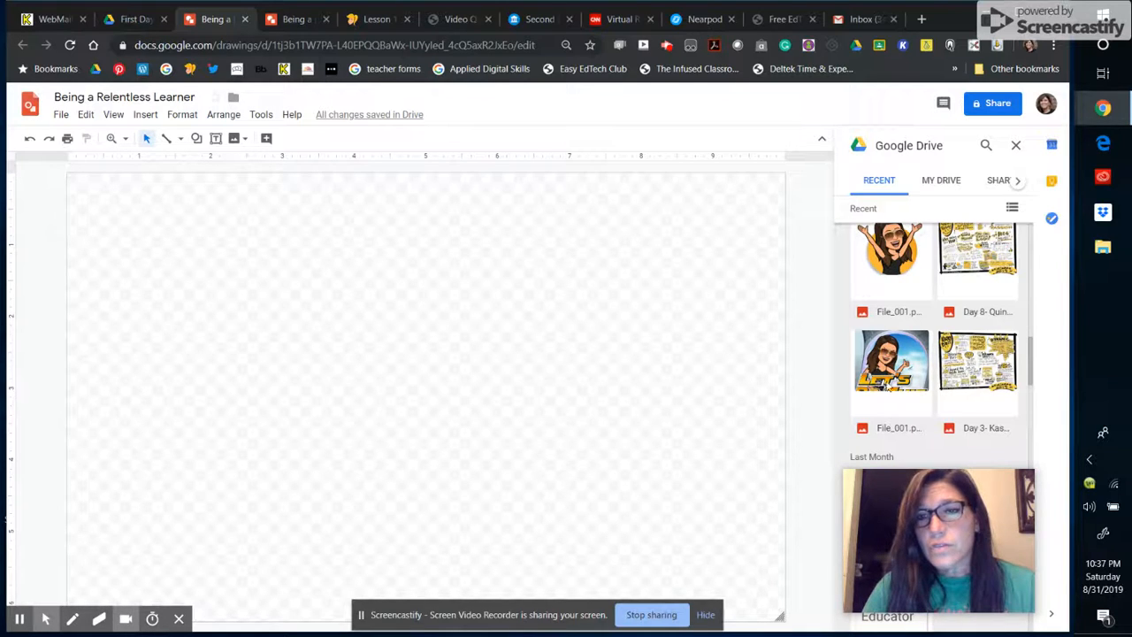
{"action": "left_click_drag", "start_coordinate": [887, 383], "coordinate": [137, 220]}
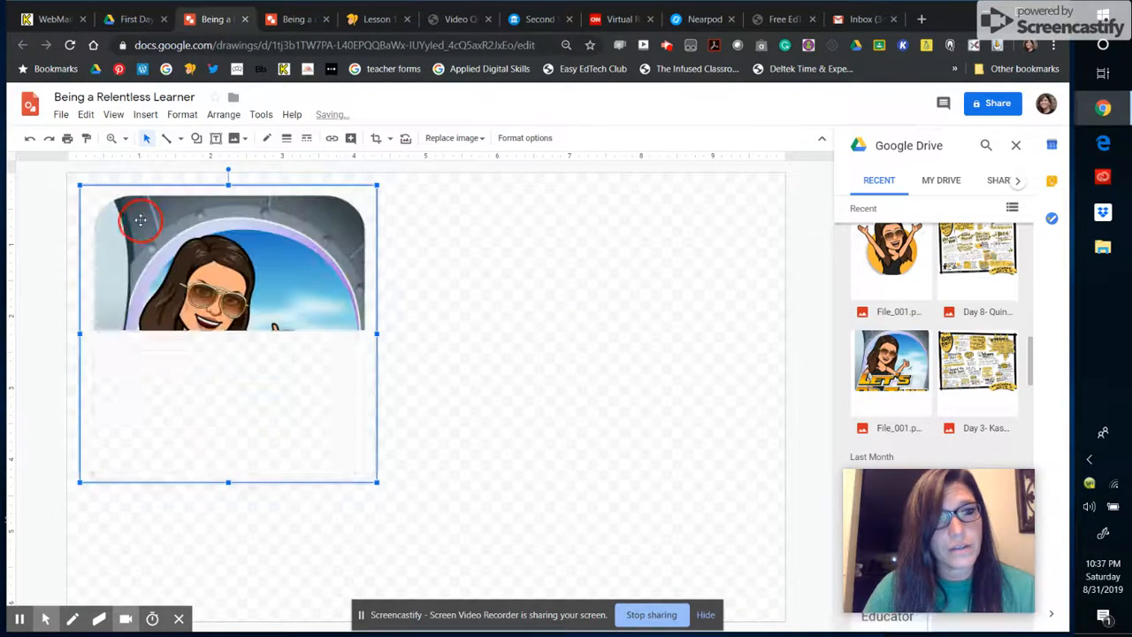
{"action": "left_click", "coordinate": [902, 382]}
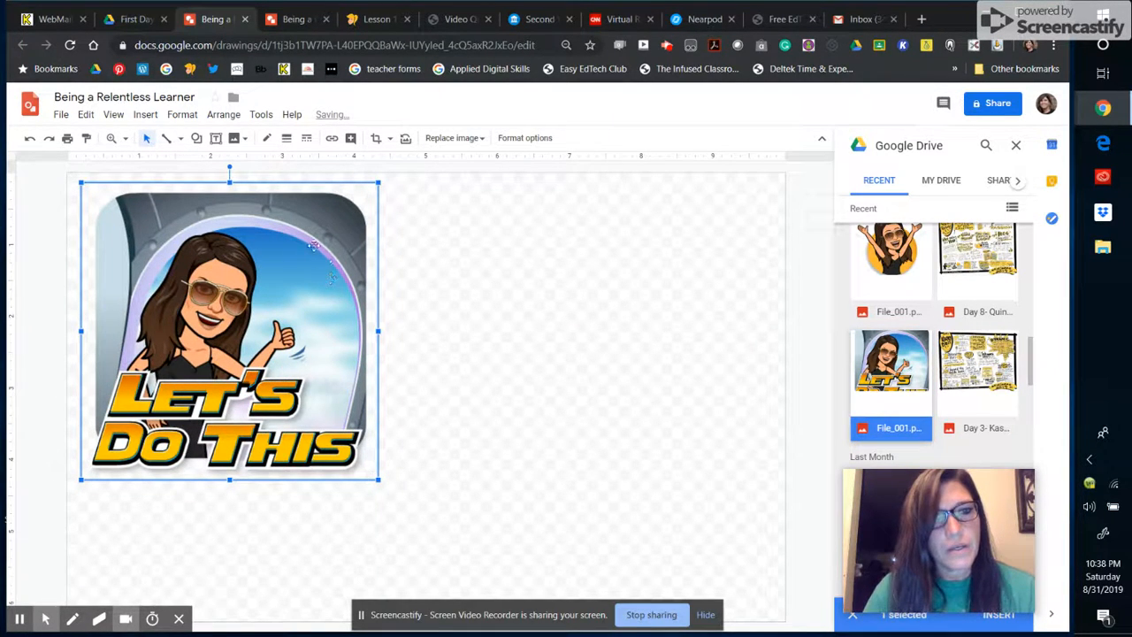
{"action": "left_click_drag", "start_coordinate": [207, 297], "coordinate": [217, 399]}
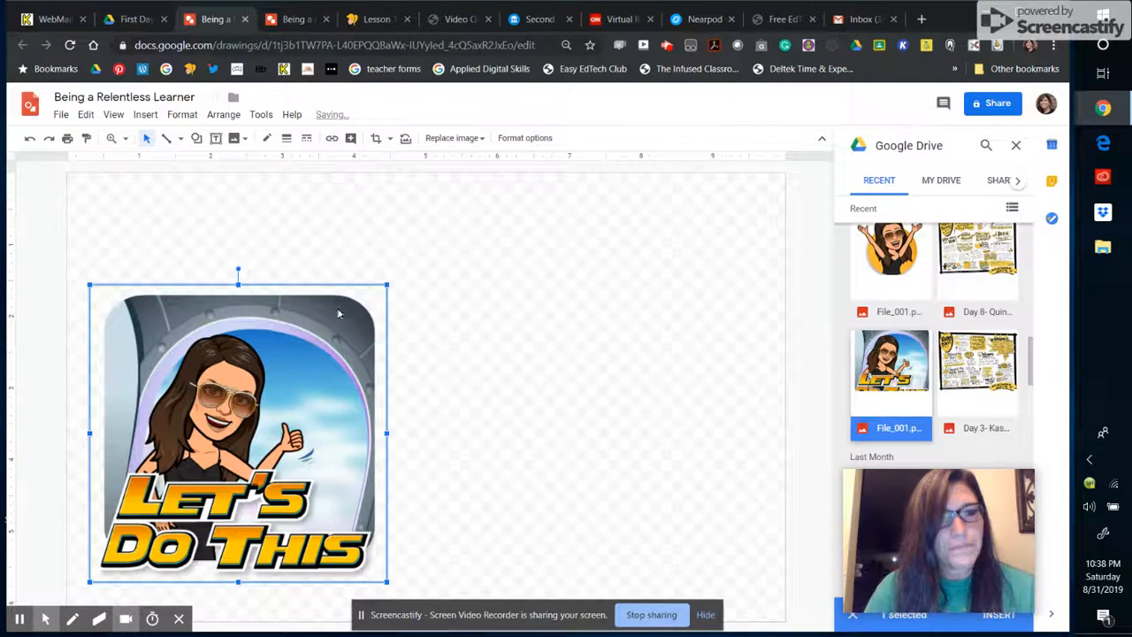
Step: Enlarge the Bitmoji image on the left side of the canvas, then deselect it
{"action": "left_click_drag", "start_coordinate": [390, 285], "coordinate": [445, 228]}
{"action": "left_click", "coordinate": [445, 587]}
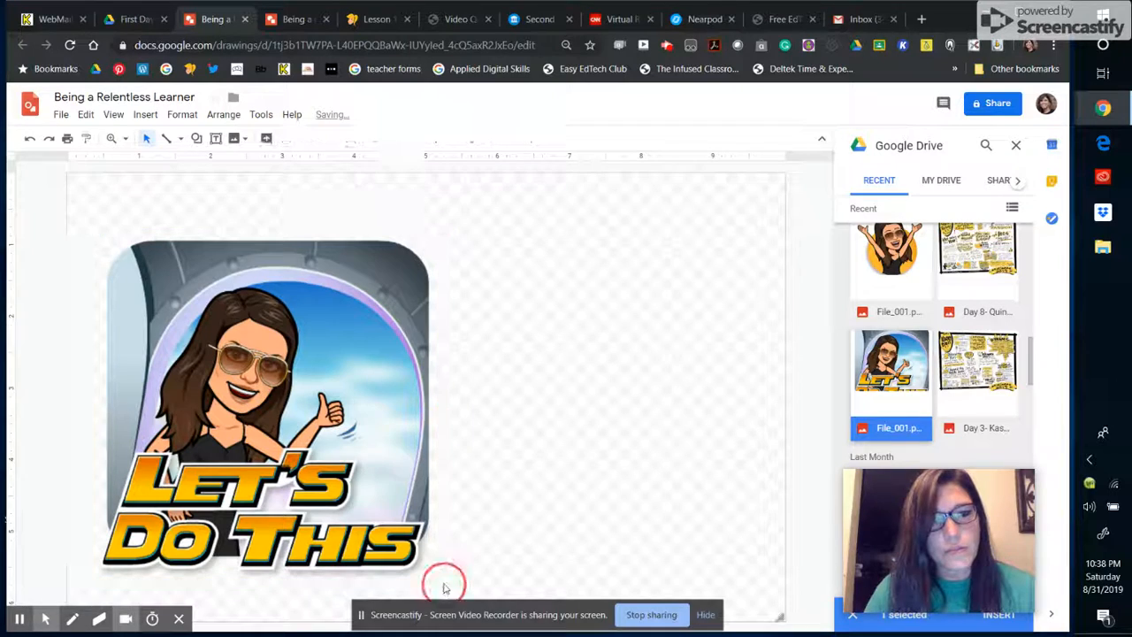
{"action": "left_click", "coordinate": [432, 571]}
{"action": "left_click_drag", "start_coordinate": [444, 581], "coordinate": [470, 594]}
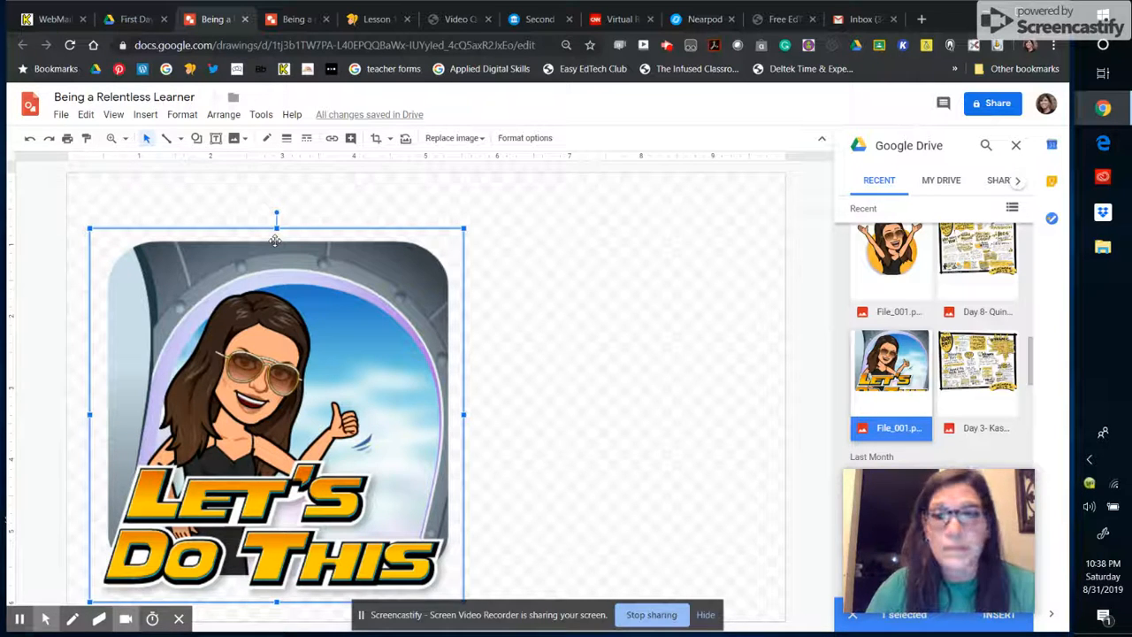
{"action": "left_click", "coordinate": [189, 193]}
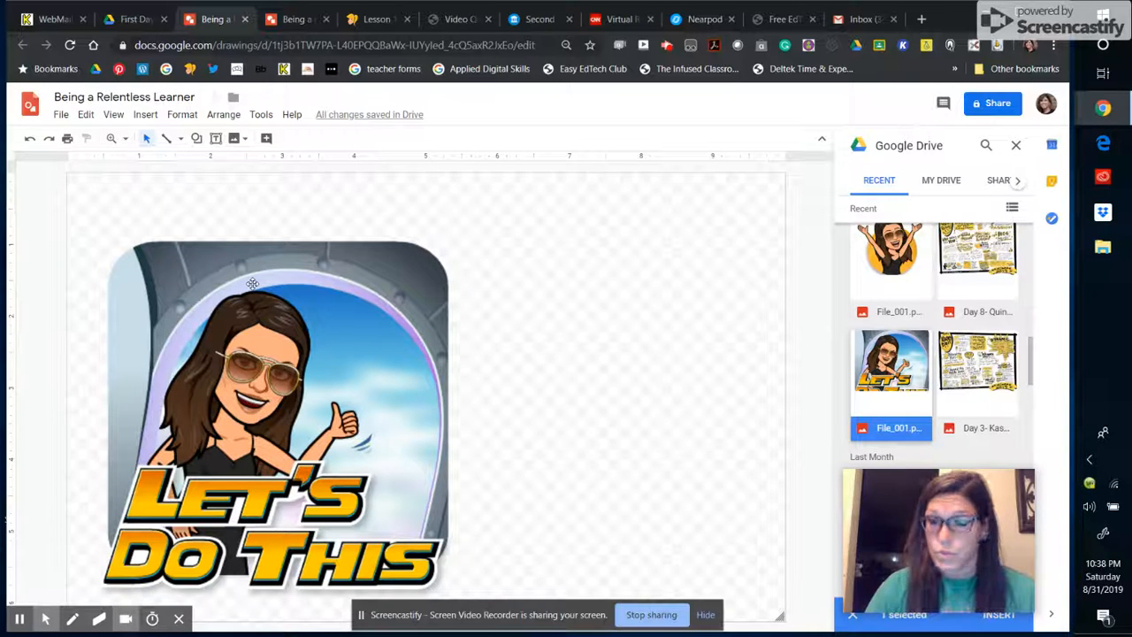
Step: Draw a text box above the image, then cut it away while still empty
{"action": "left_click", "coordinate": [216, 139]}
{"action": "left_click_drag", "start_coordinate": [138, 192], "coordinate": [422, 239]}
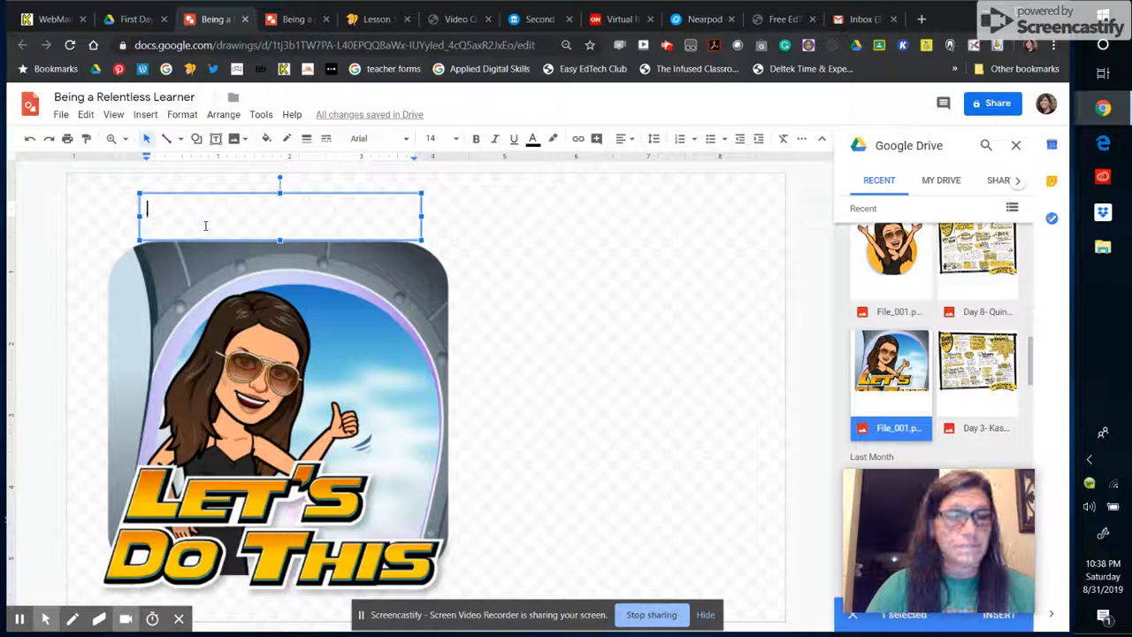
{"action": "right_click", "coordinate": [213, 193]}
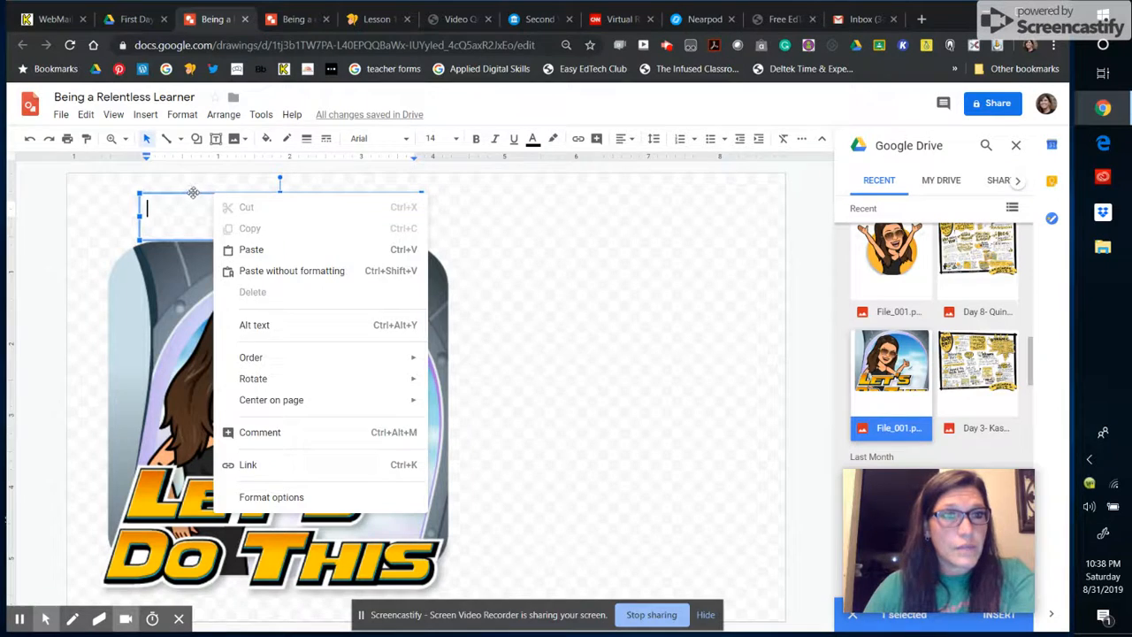
{"action": "key", "text": "Escape"}
{"action": "right_click", "coordinate": [181, 198]}
{"action": "left_click", "coordinate": [197, 214]}
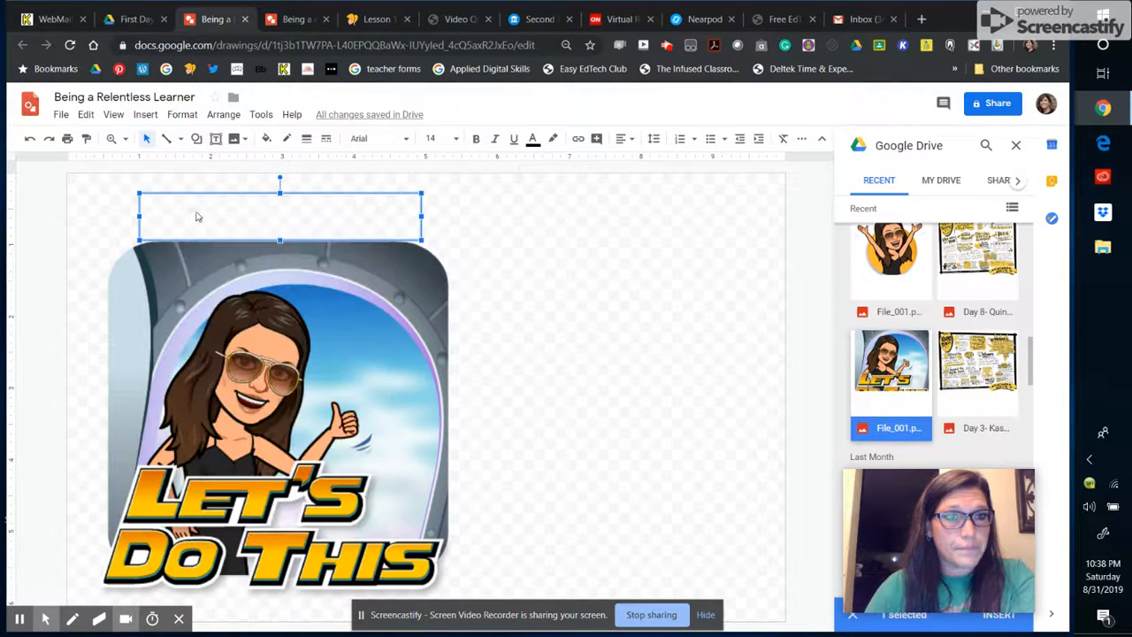
Step: Insert word art spelling the teacher's name
{"action": "left_click", "coordinate": [145, 115]}
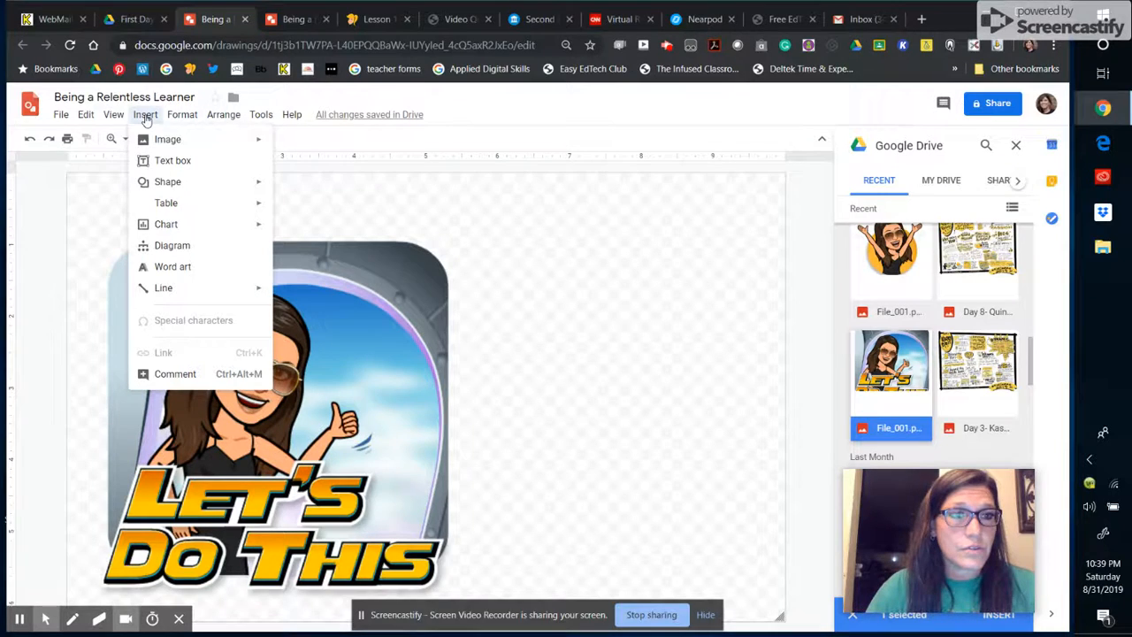
{"action": "left_click", "coordinate": [191, 267]}
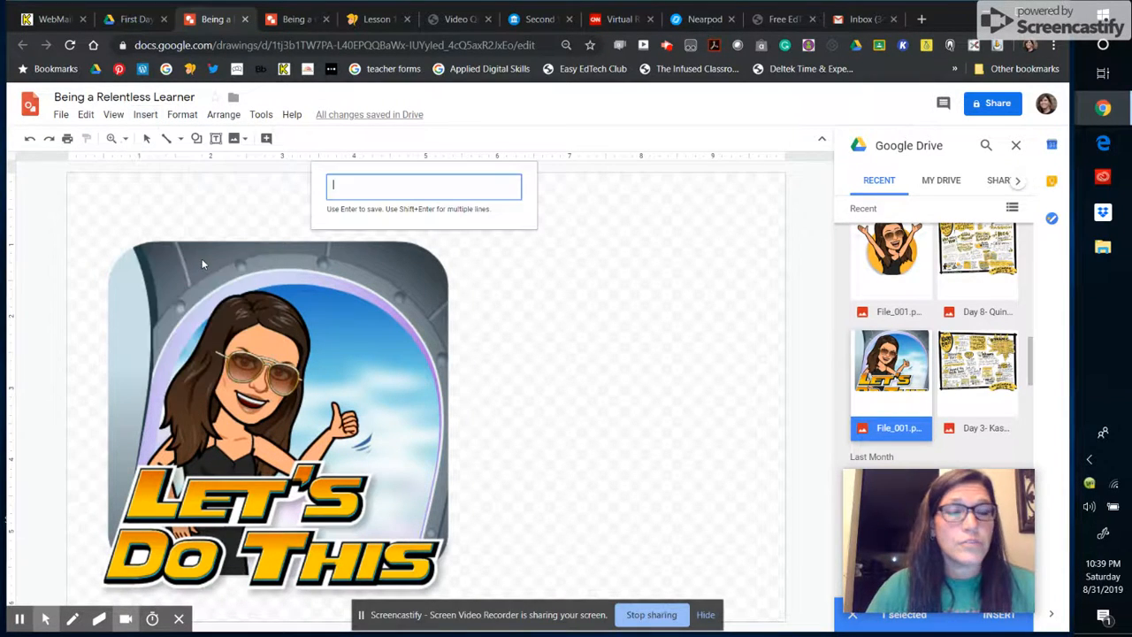
{"action": "type", "text": "M"}
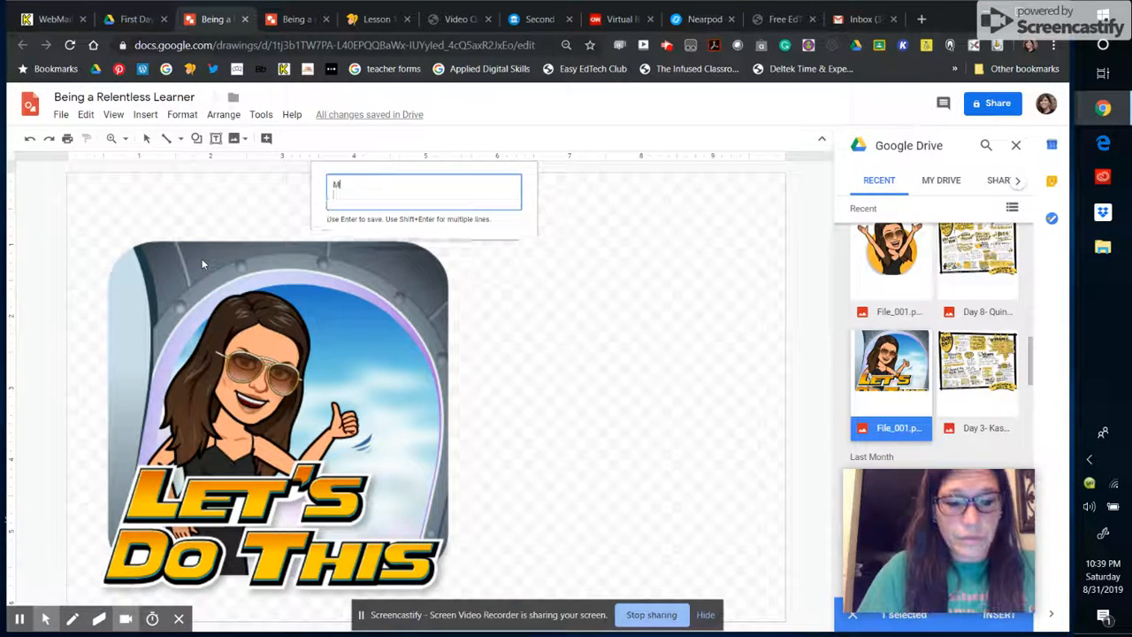
{"action": "type", "text": "s. Schaefer"}
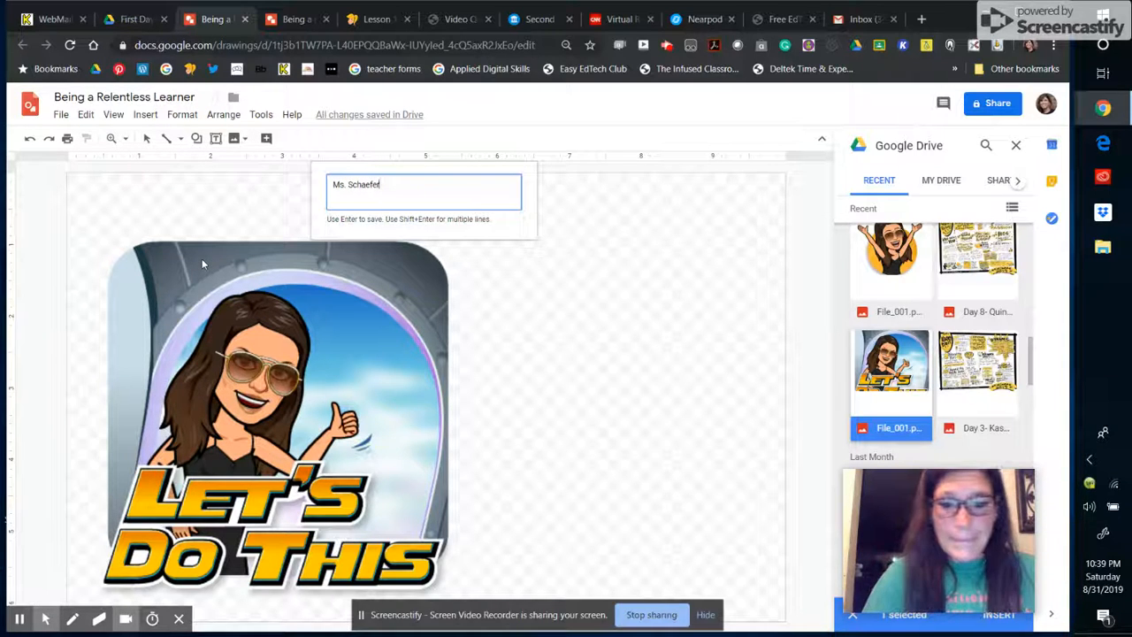
{"action": "key", "text": "Return"}
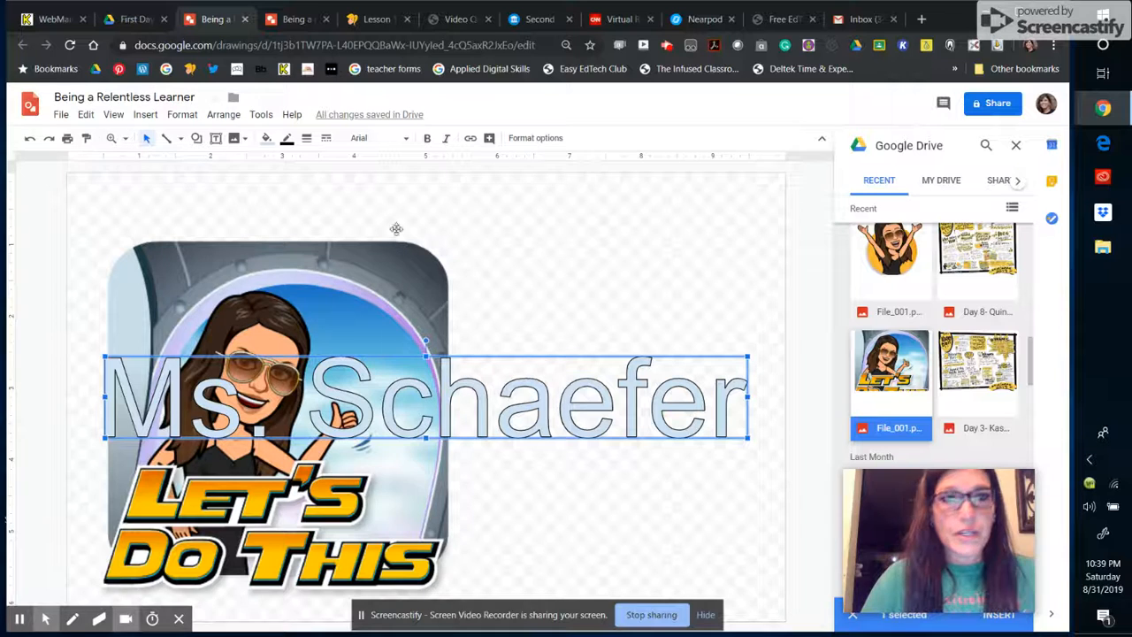
Step: Change the name word art to the Luckiest Guy font with purple fill
{"action": "left_click", "coordinate": [407, 141]}
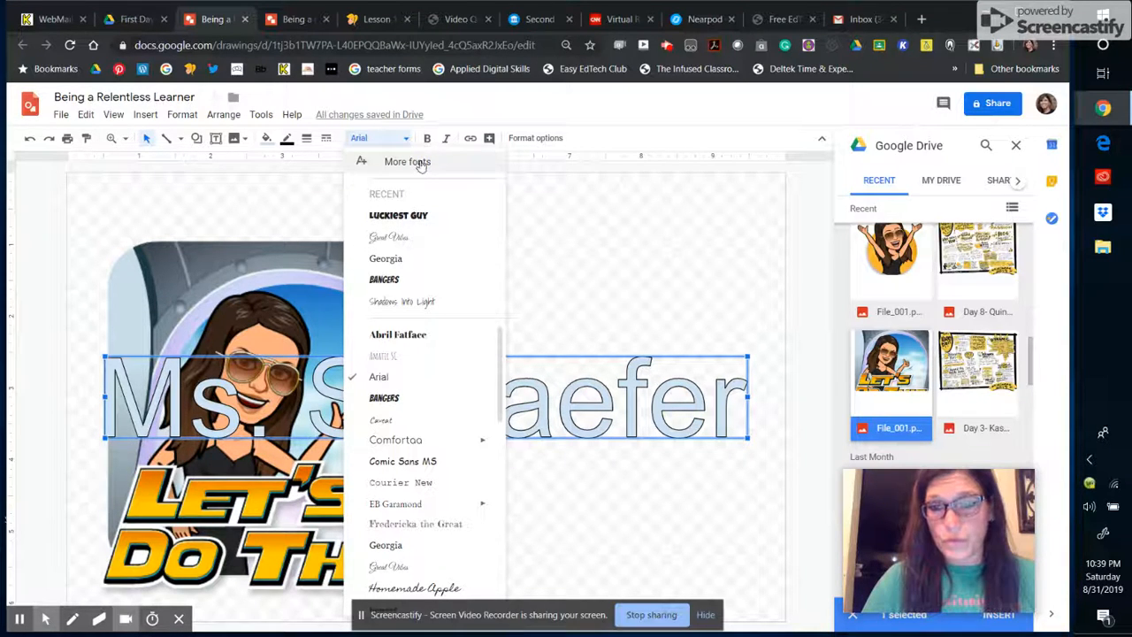
{"action": "left_click", "coordinate": [405, 216]}
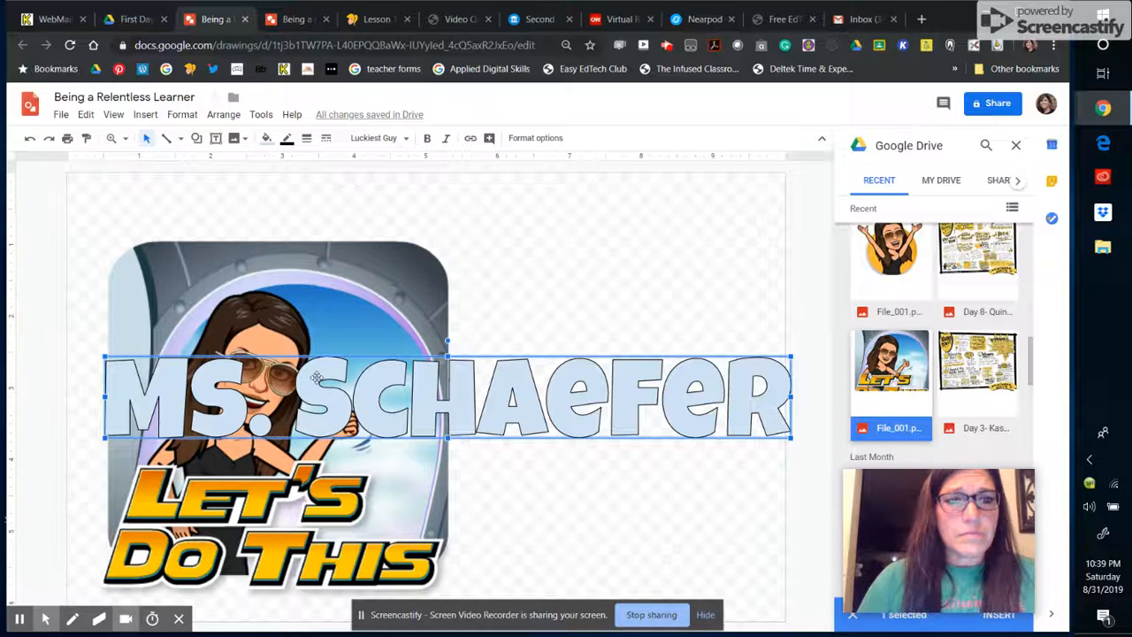
{"action": "left_click", "coordinate": [267, 140]}
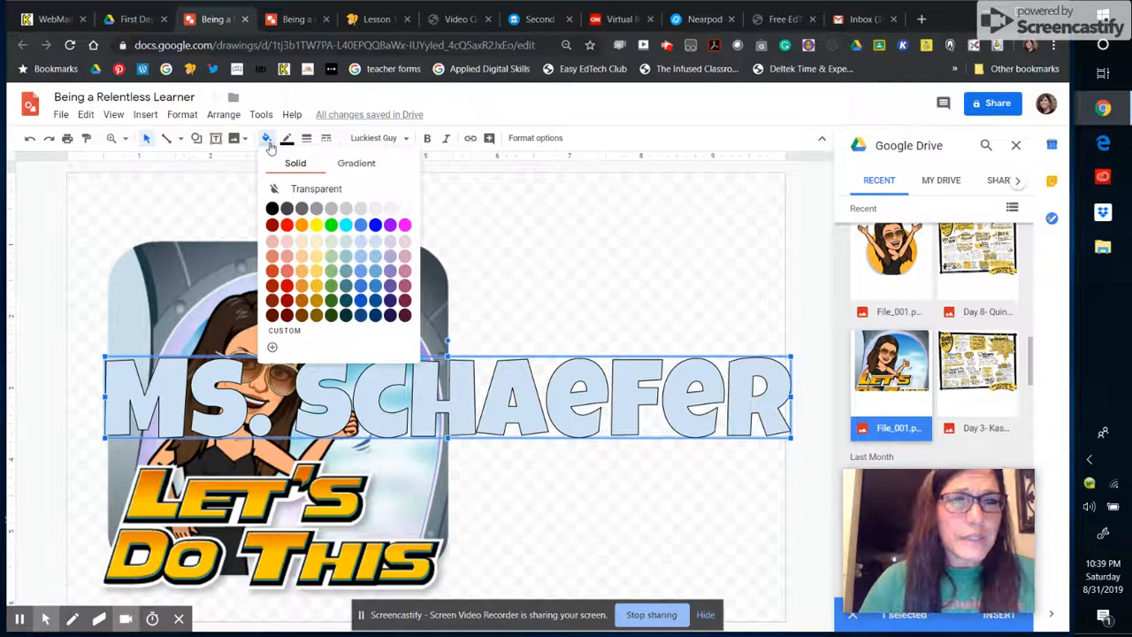
{"action": "left_click", "coordinate": [390, 284]}
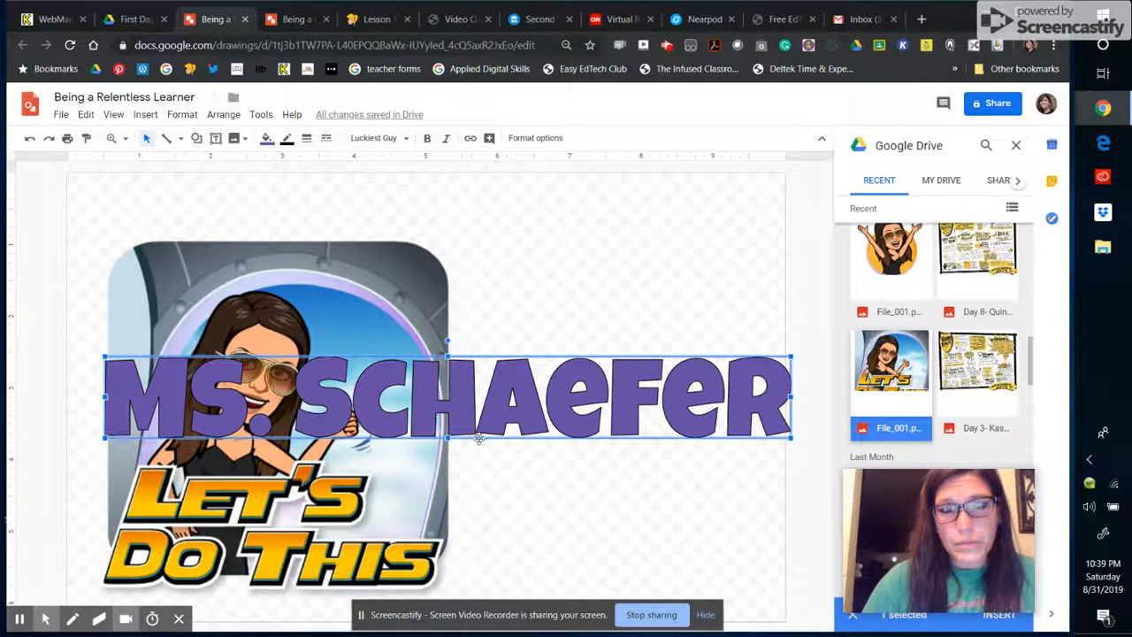
Step: Shrink the name word art to the image's width and move it to the image's top
{"action": "left_click_drag", "start_coordinate": [792, 356], "coordinate": [446, 363]}
{"action": "left_click_drag", "start_coordinate": [254, 382], "coordinate": [272, 265]}
{"action": "left_click_drag", "start_coordinate": [462, 249], "coordinate": [439, 262]}
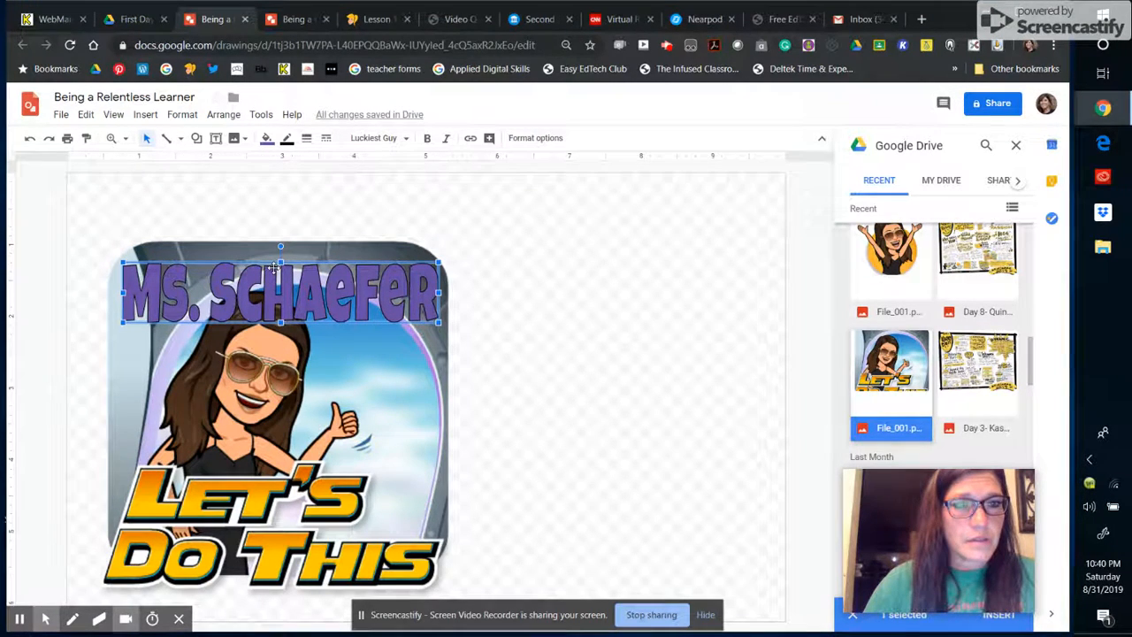
{"action": "left_click", "coordinate": [274, 268]}
{"action": "left_click_drag", "start_coordinate": [274, 268], "coordinate": [255, 254]}
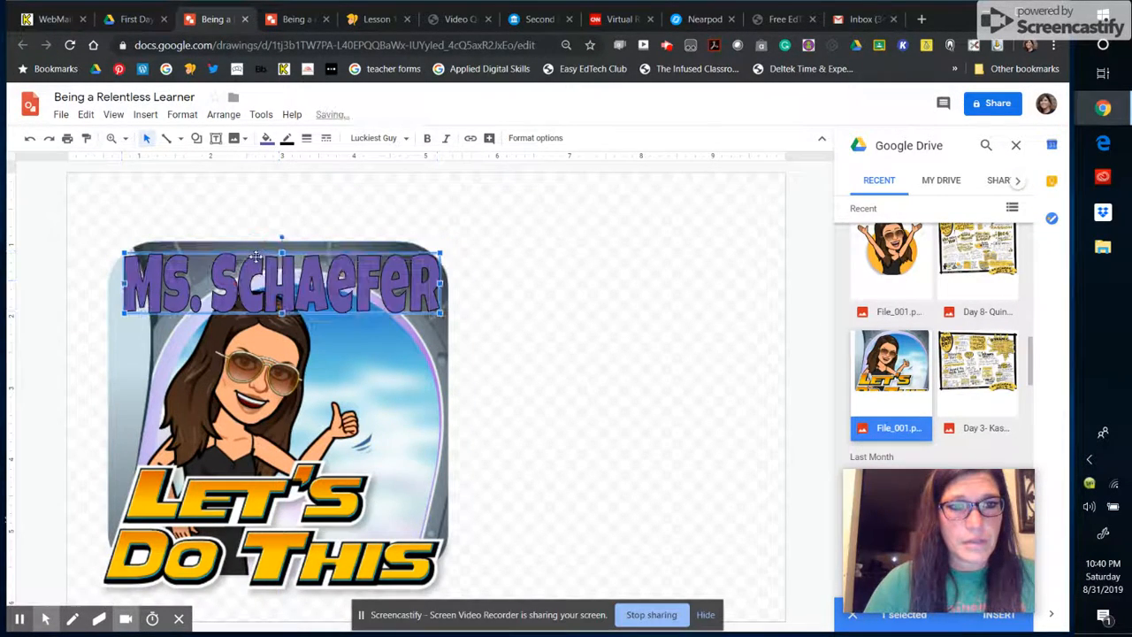
{"action": "left_click", "coordinate": [559, 319]}
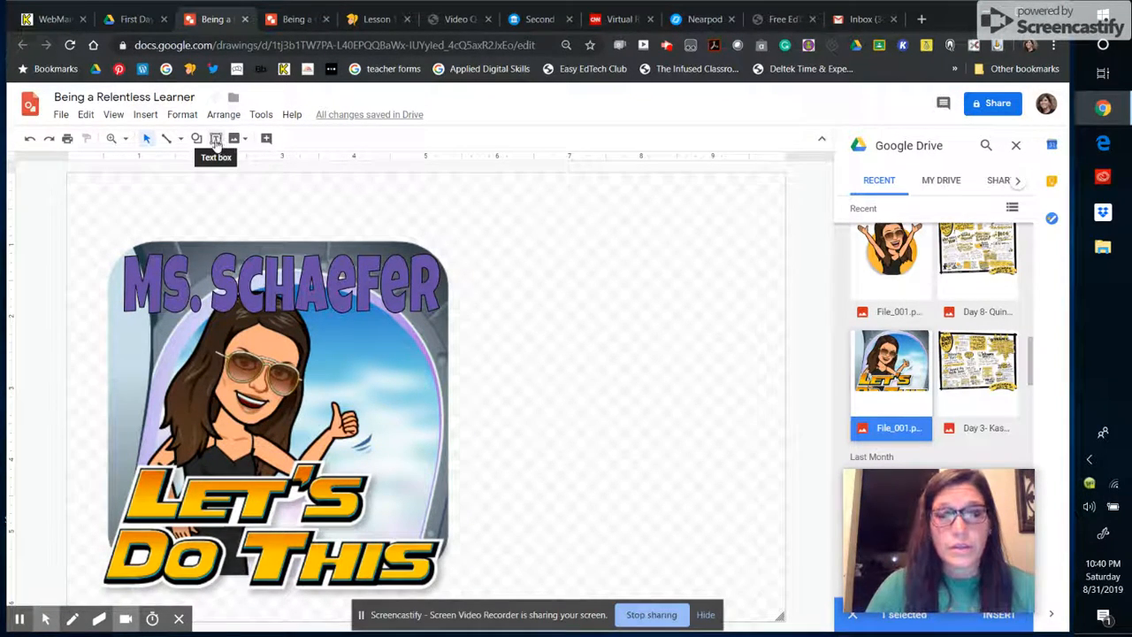
Step: Draw a large text box filling the canvas area right of the Bitmoji image
{"action": "left_click", "coordinate": [146, 115]}
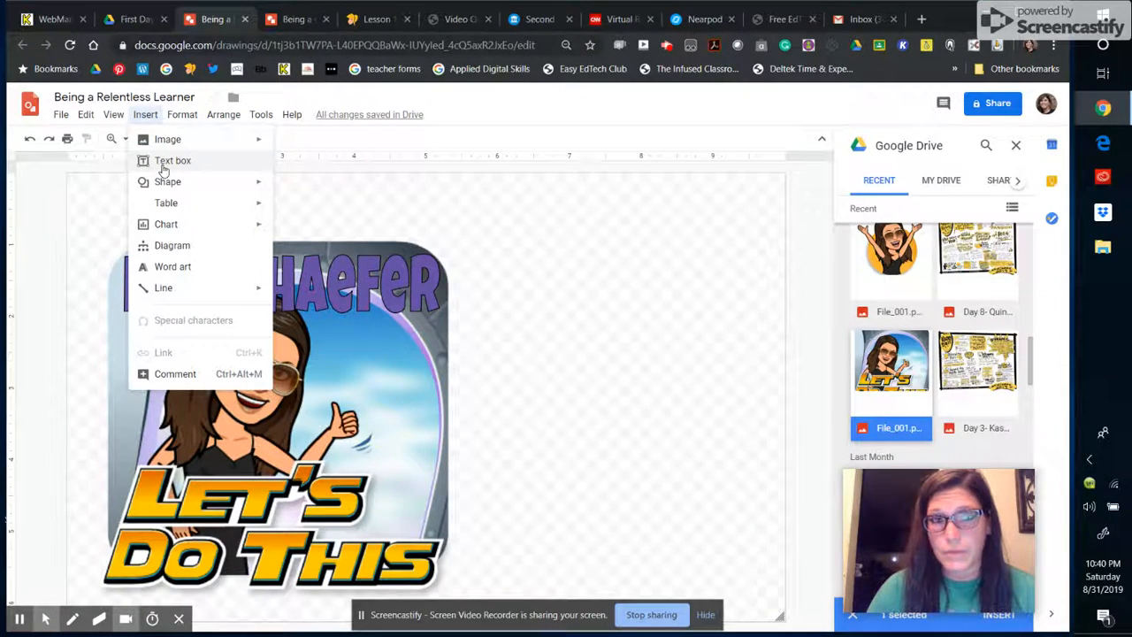
{"action": "left_click", "coordinate": [331, 213]}
{"action": "left_click", "coordinate": [215, 139]}
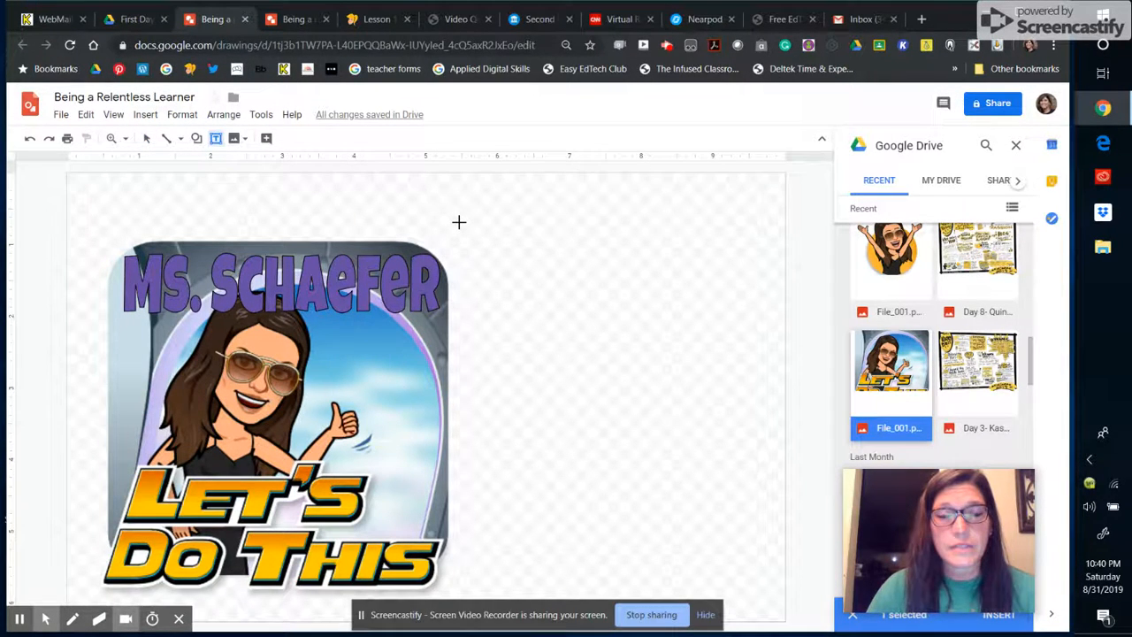
{"action": "left_click_drag", "start_coordinate": [458, 228], "coordinate": [755, 569]}
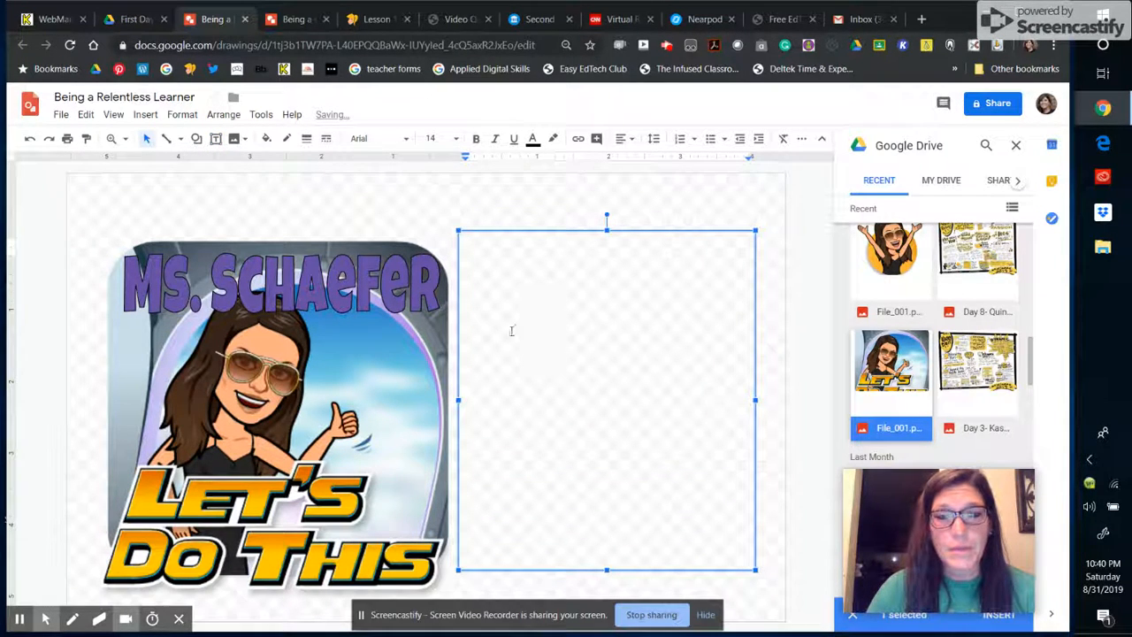